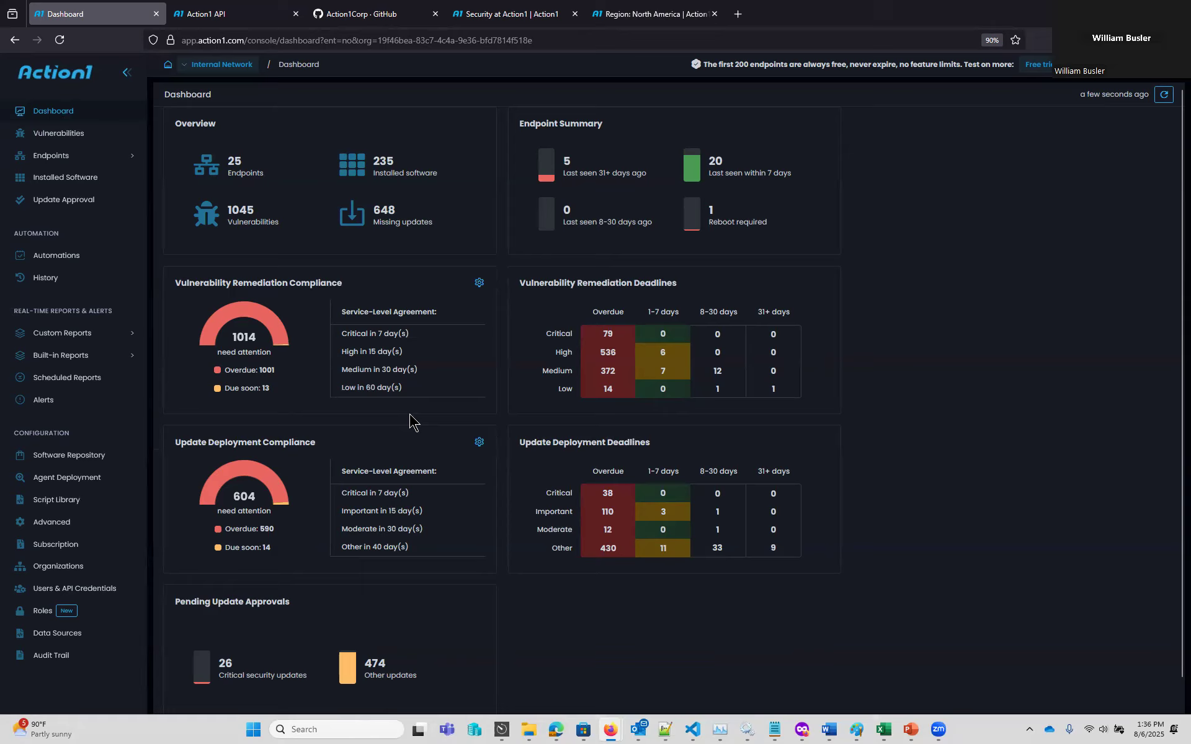
Open the overdue critical updates, select all of them and start an install deployment.
left_click(608, 500)
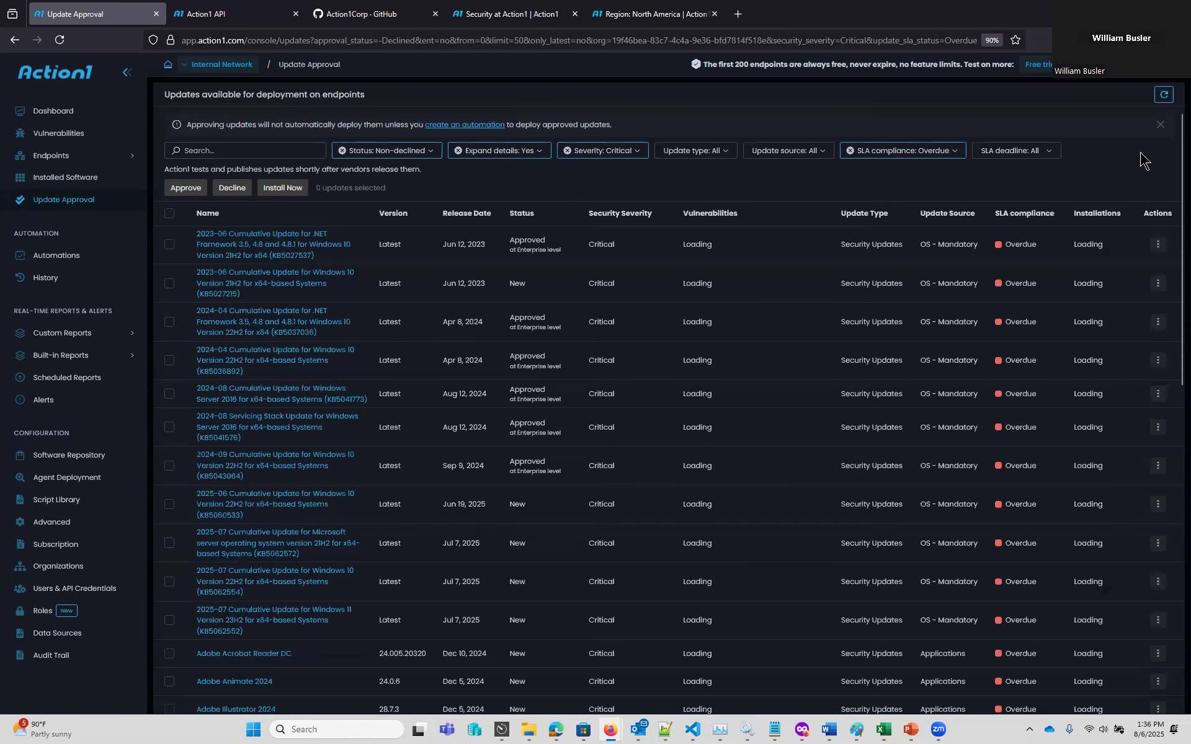
left_click_drag(1177, 157, 1171, 554)
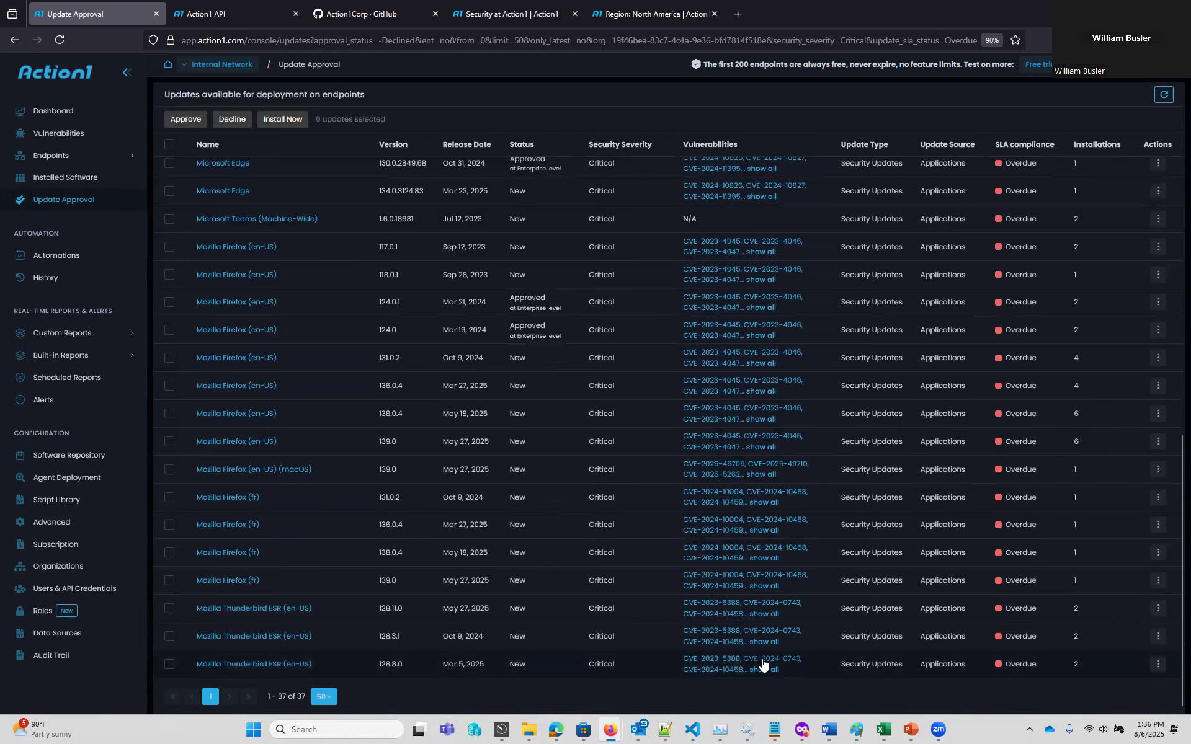
left_click_drag(1174, 540, 1177, 126)
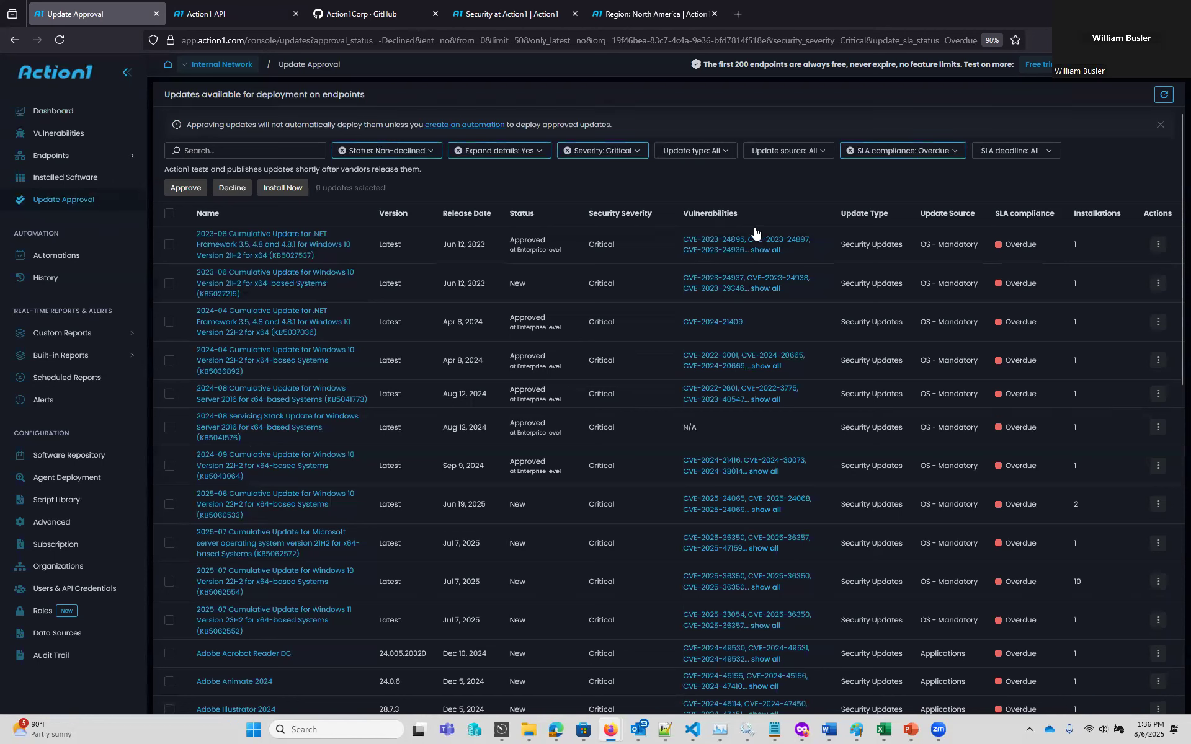
left_click(169, 214)
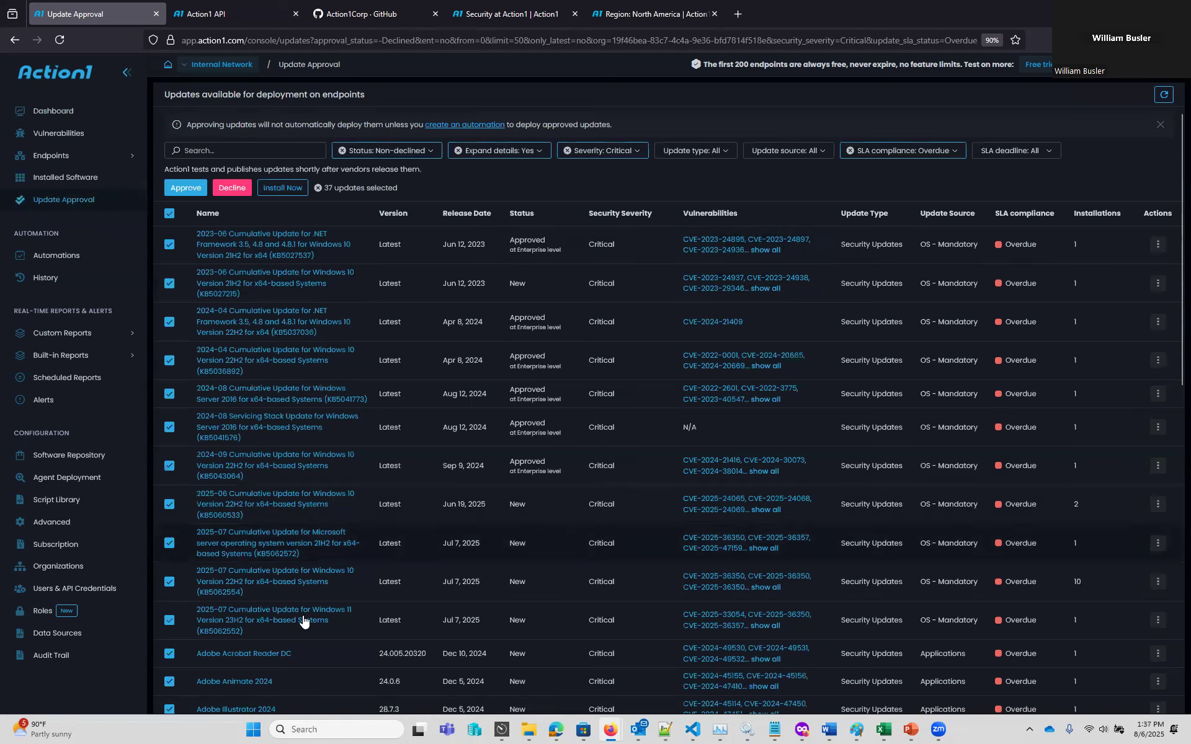
left_click(287, 188)
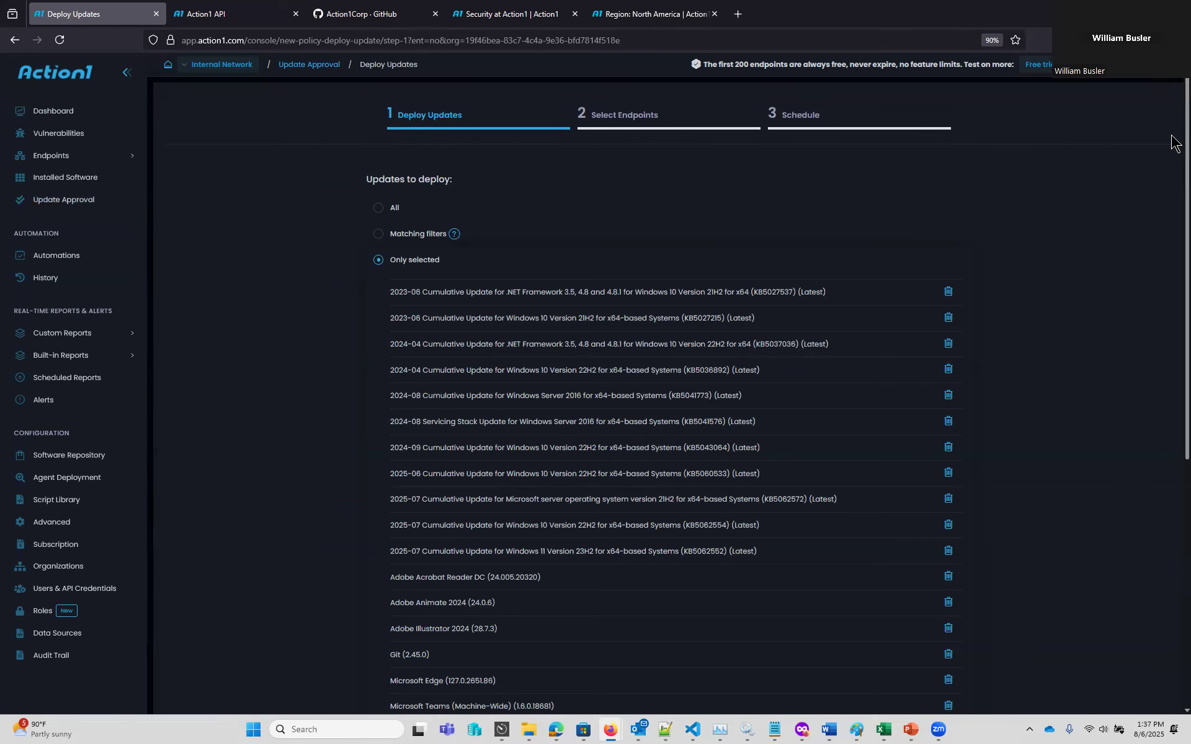
Try the reboot options without automatic reboot and without the user message, restoring automatic reboot with the message shown.
scroll(1171, 152, "down", 2)
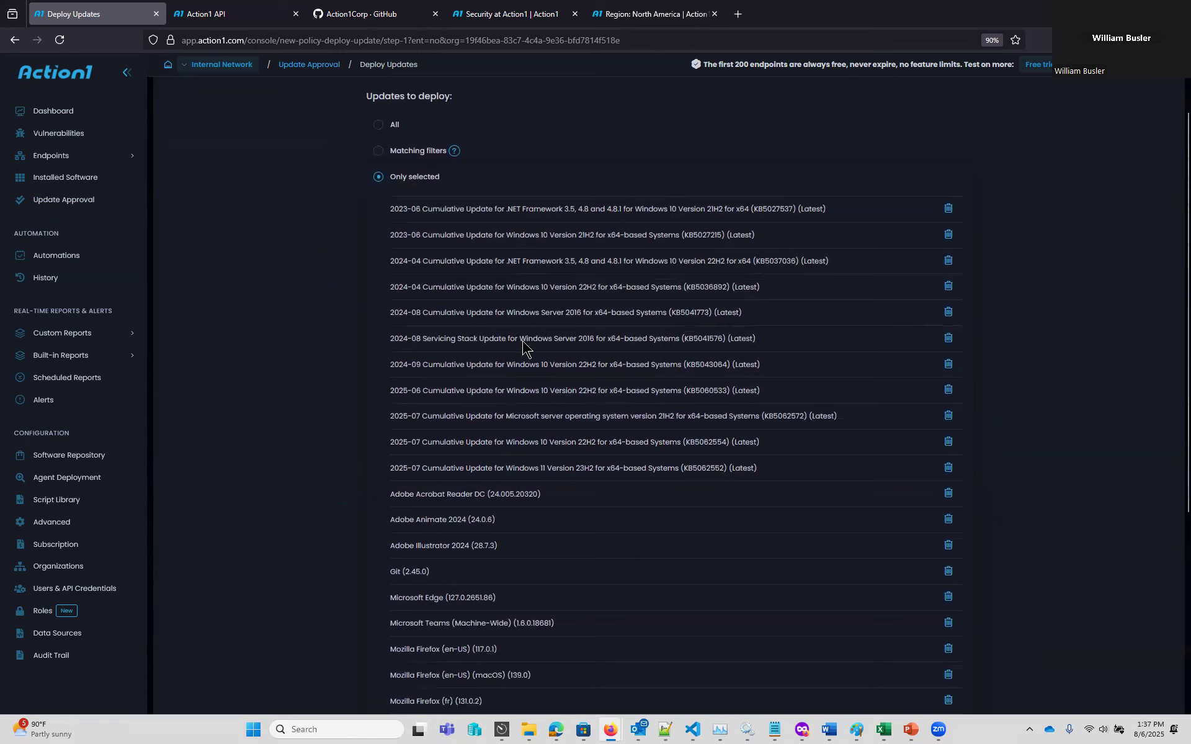
scroll(1170, 252, "down", 5)
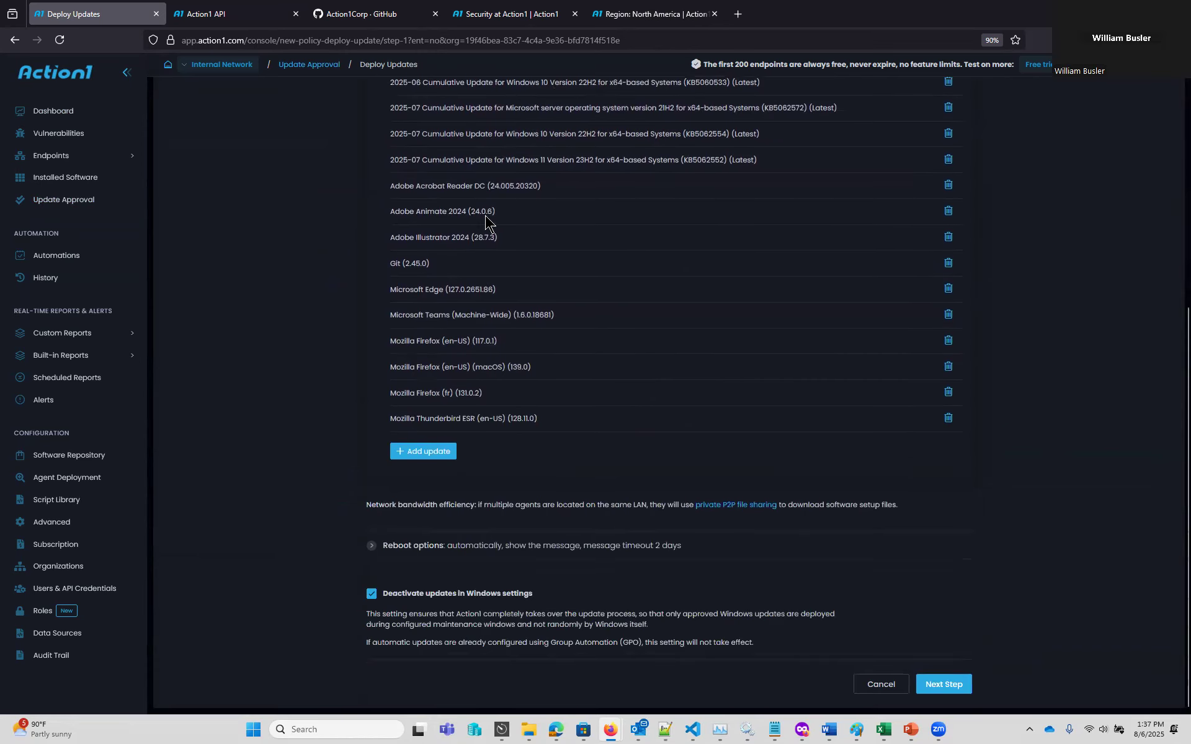
left_click(371, 548)
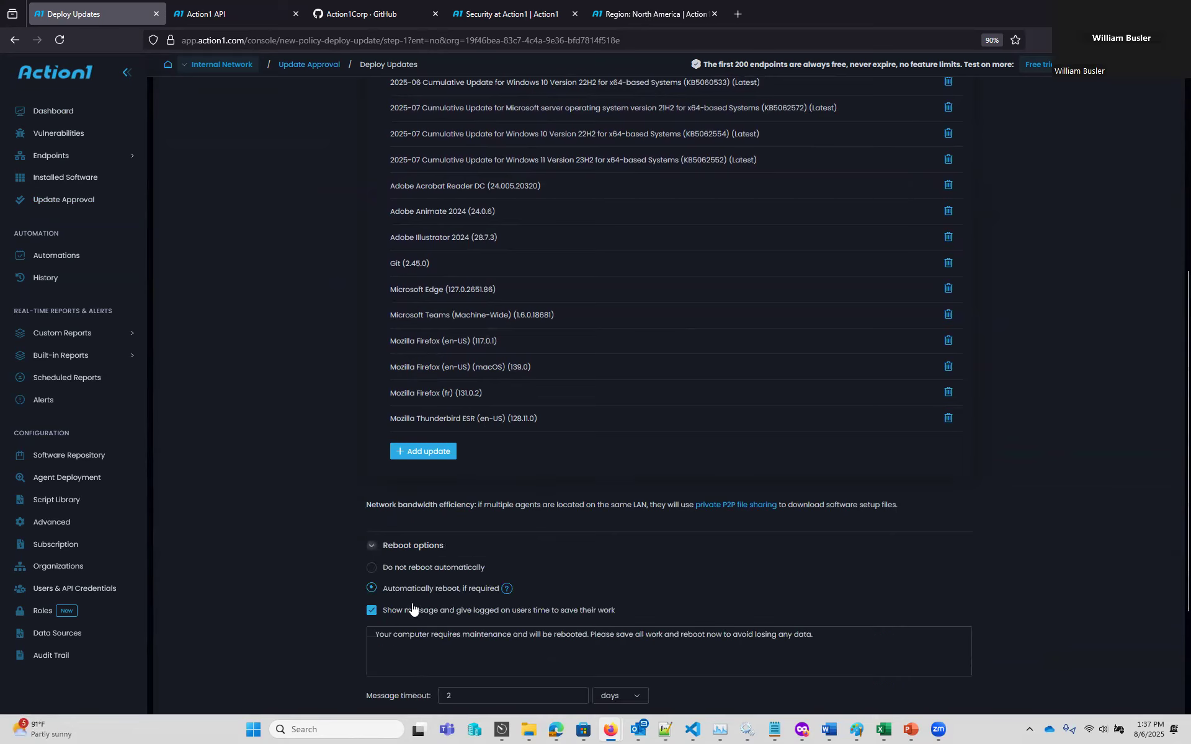
left_click(372, 570)
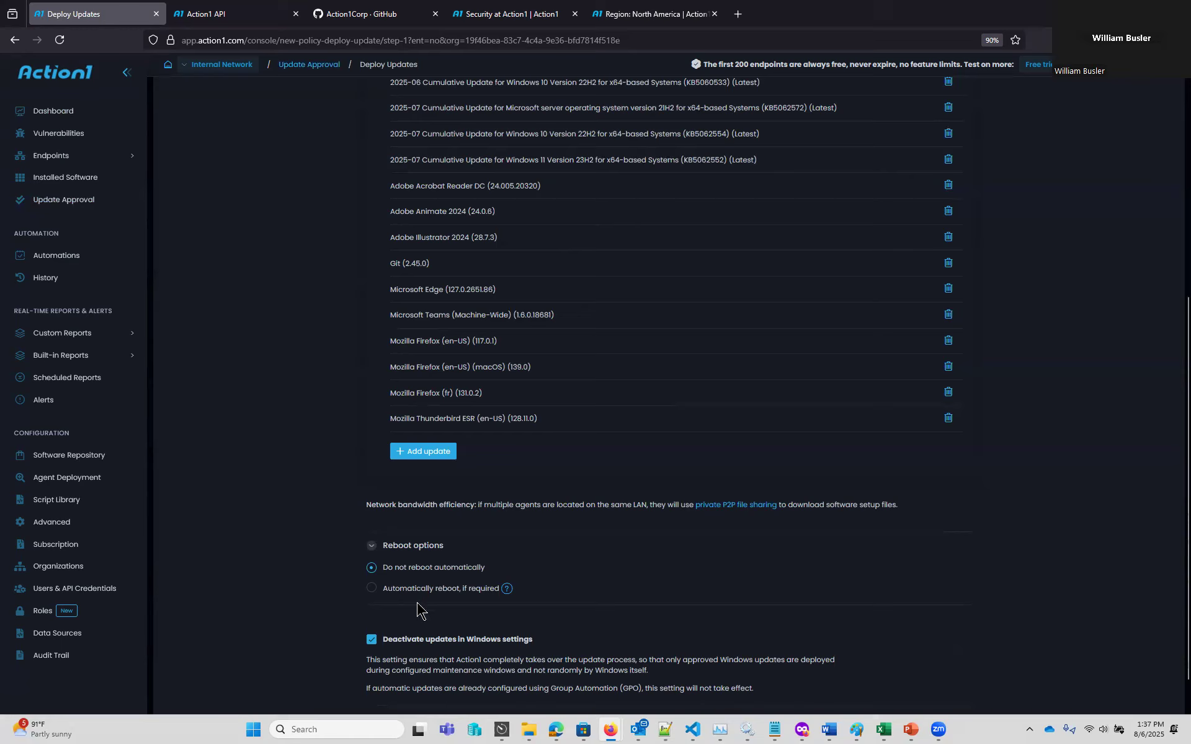
left_click(372, 592)
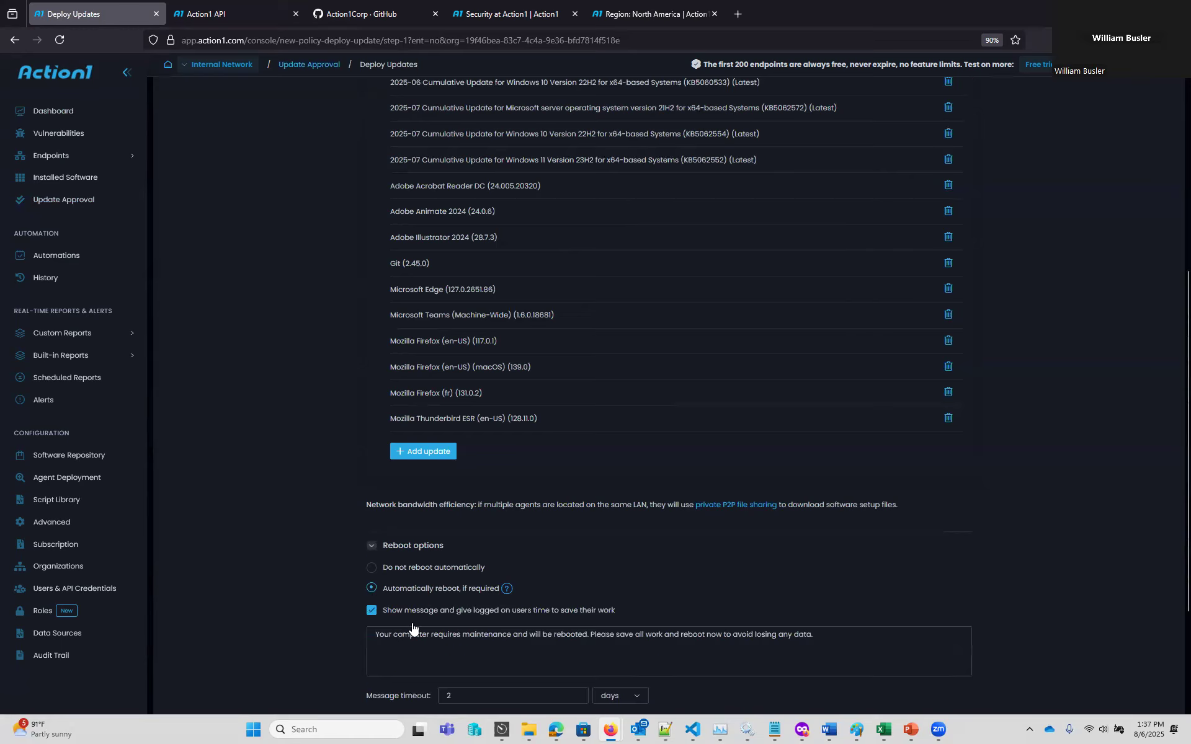
left_click(371, 613)
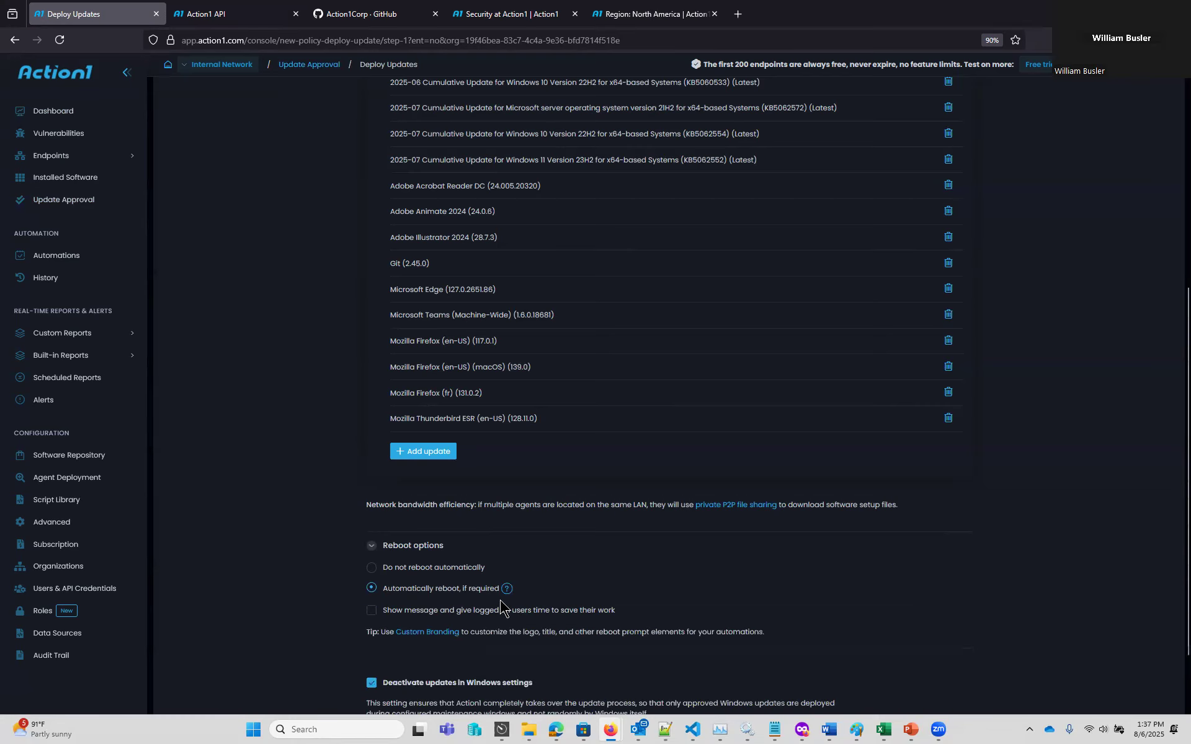
left_click(372, 618)
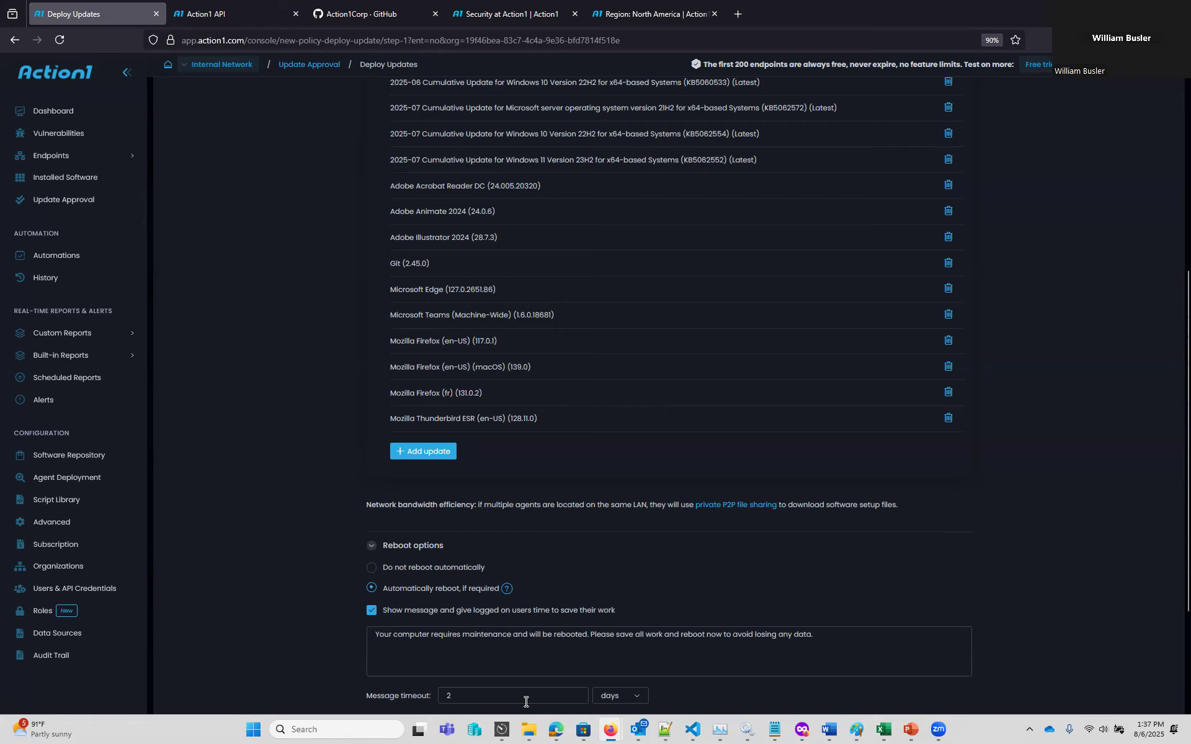
left_click_drag(875, 648, 322, 637)
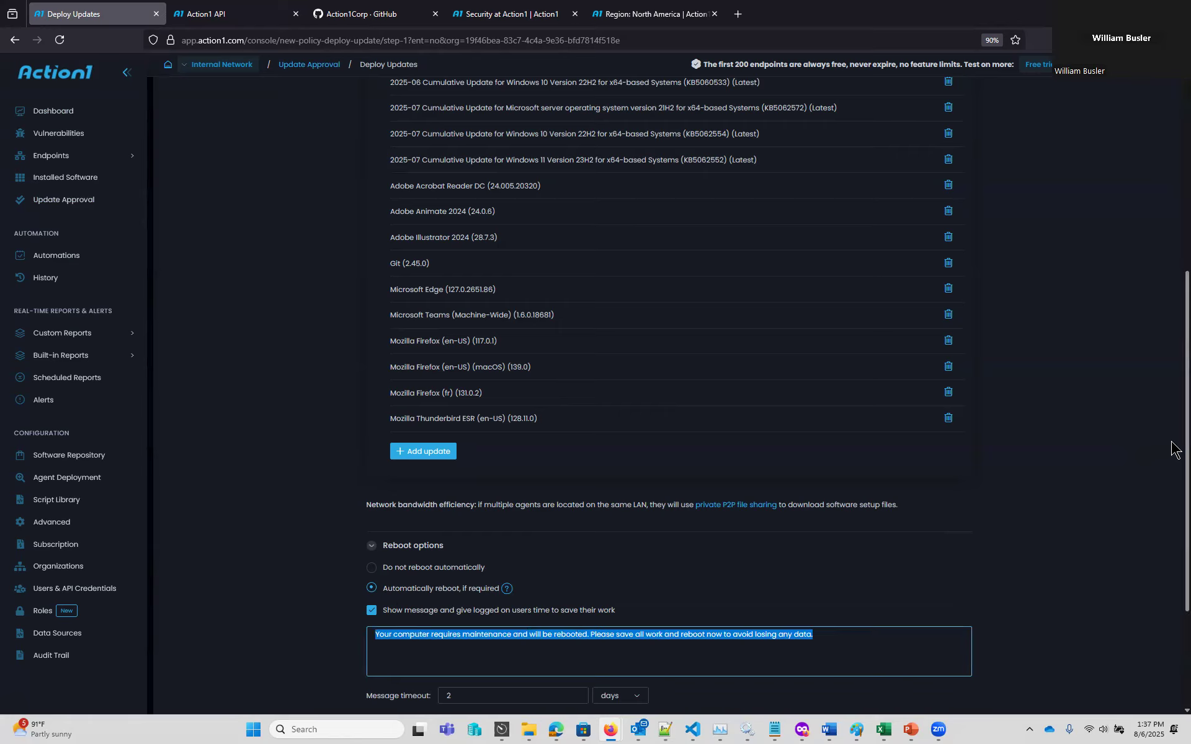
Accept the deployment settings, keep the All endpoint group as the target and proceed to scheduling.
scroll(1175, 451, "down", 3)
left_click(951, 690)
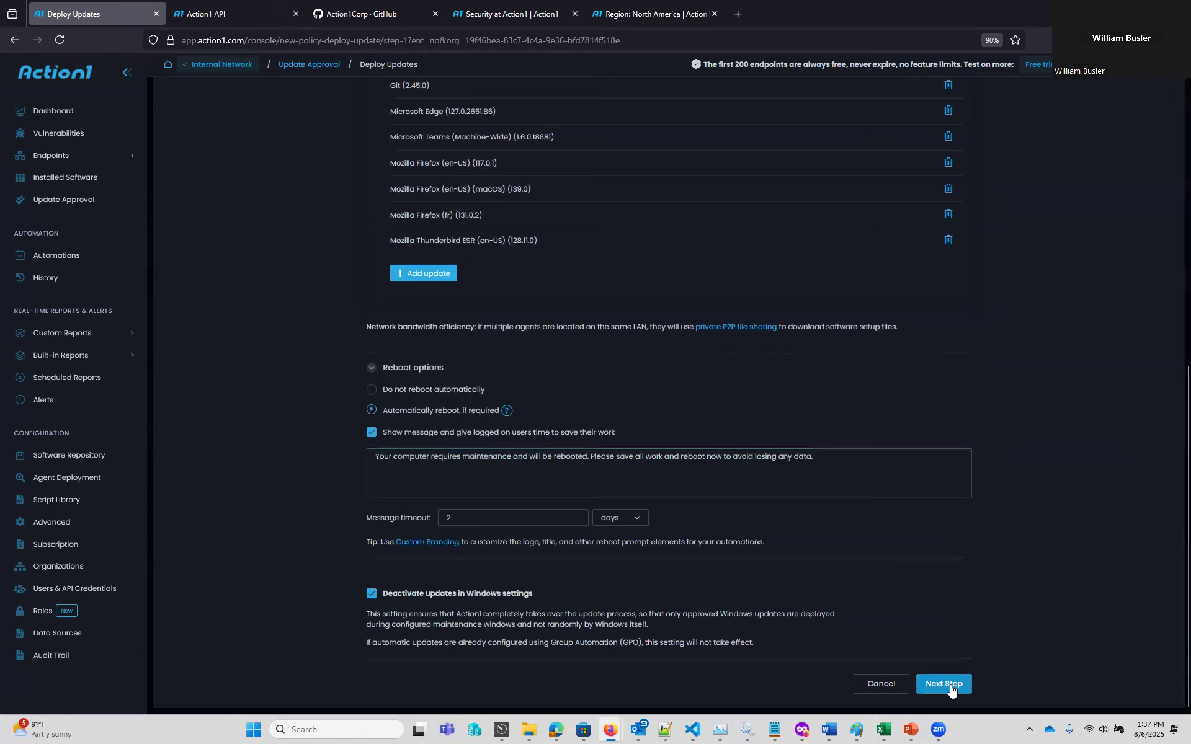
left_click(951, 684)
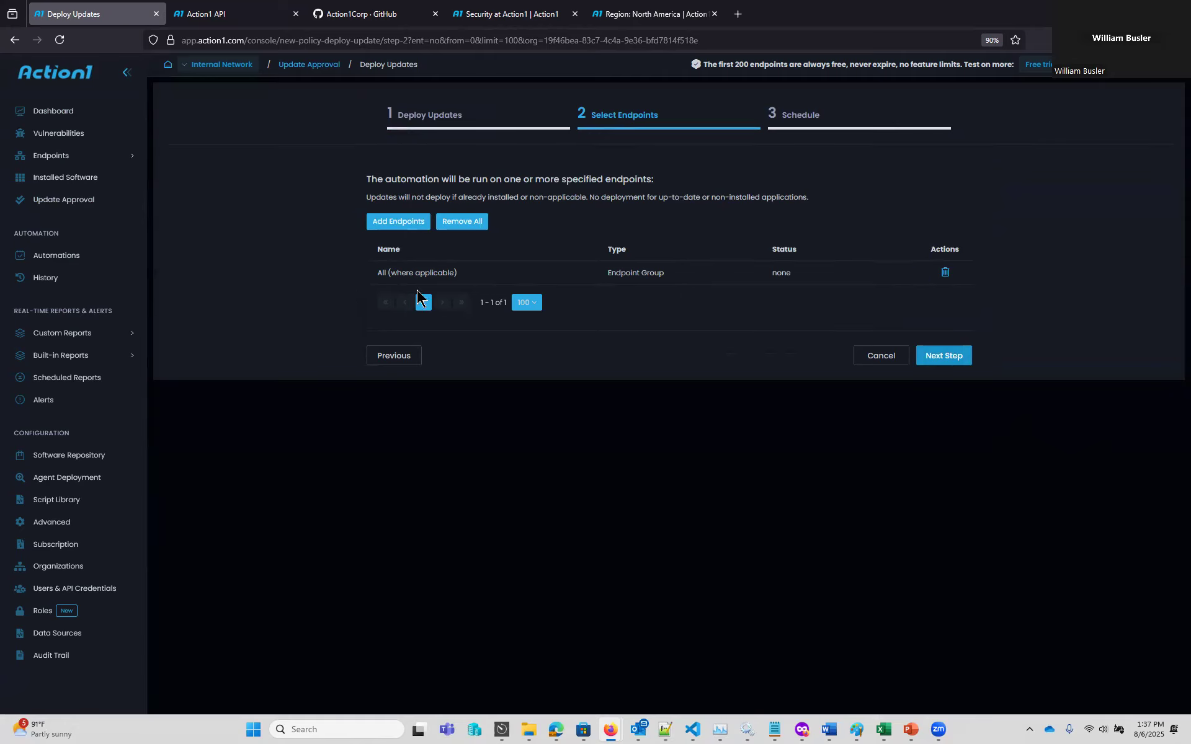
left_click(941, 359)
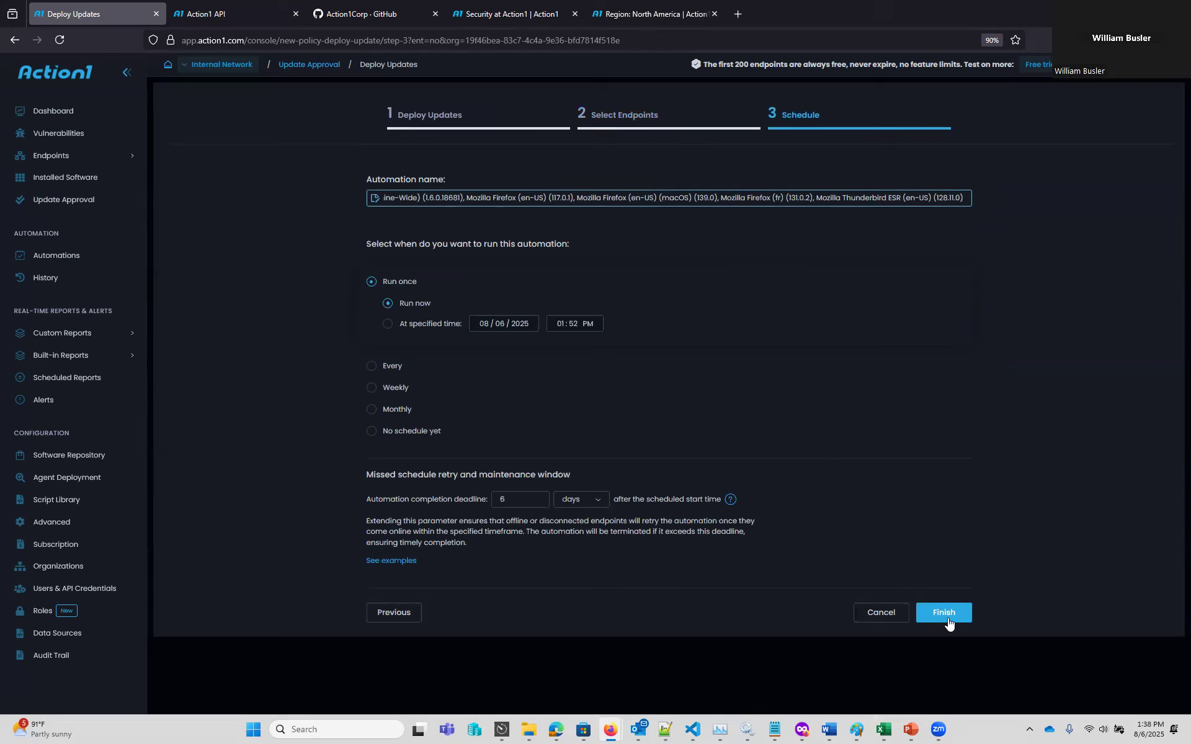
Schedule the automation to run once on 08/10/2025 at 11:52 PM in Local Endpoint Time and save it.
left_click(386, 329)
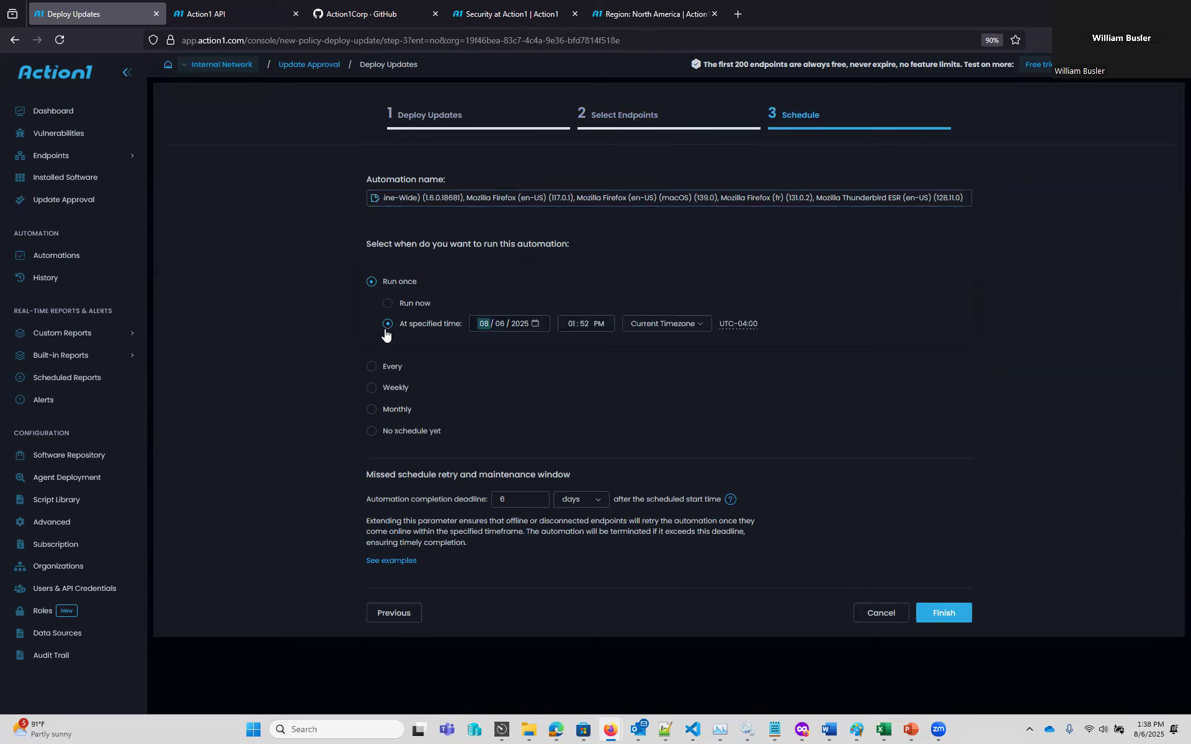
left_click(537, 325)
left_click(491, 422)
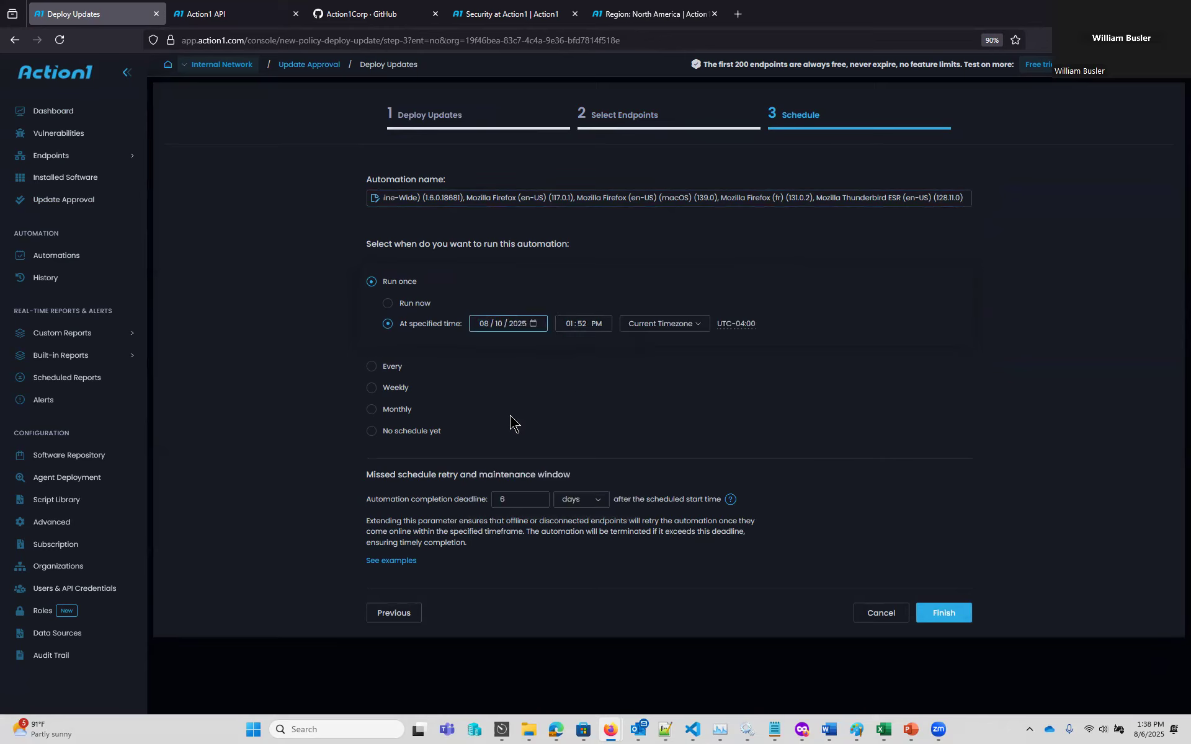
left_click(567, 325)
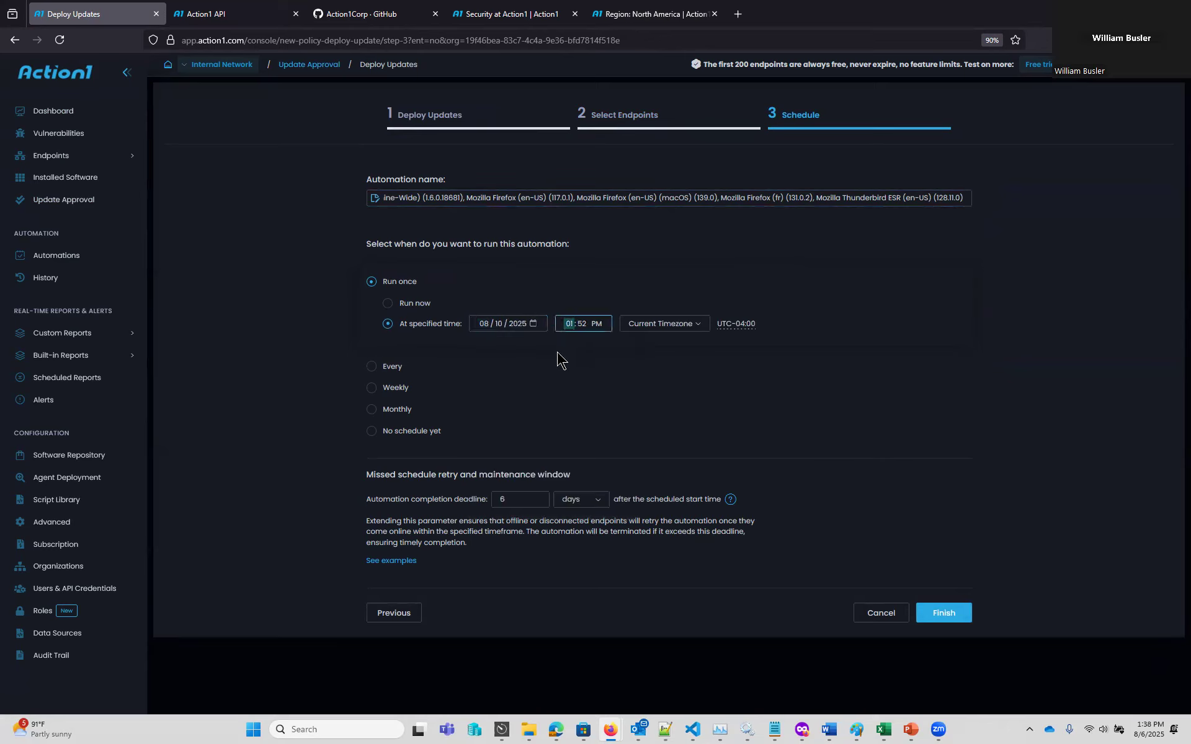
type("11")
left_click(677, 325)
left_click(660, 370)
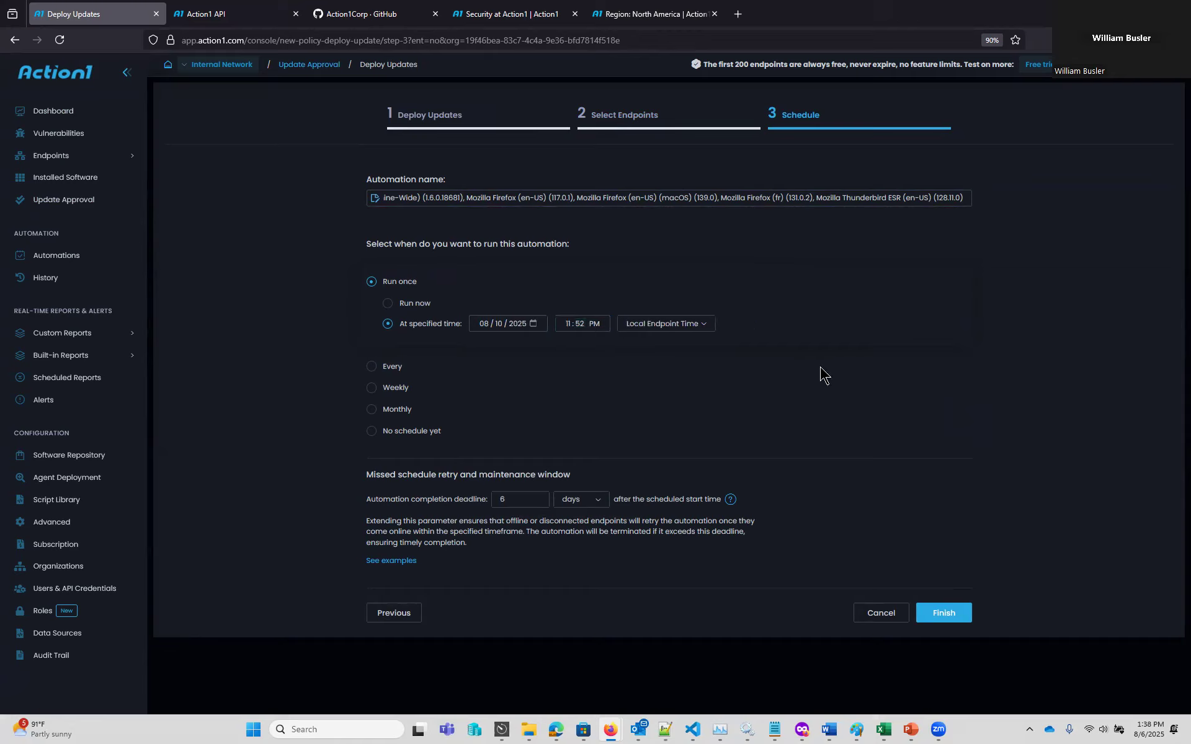
left_click(949, 614)
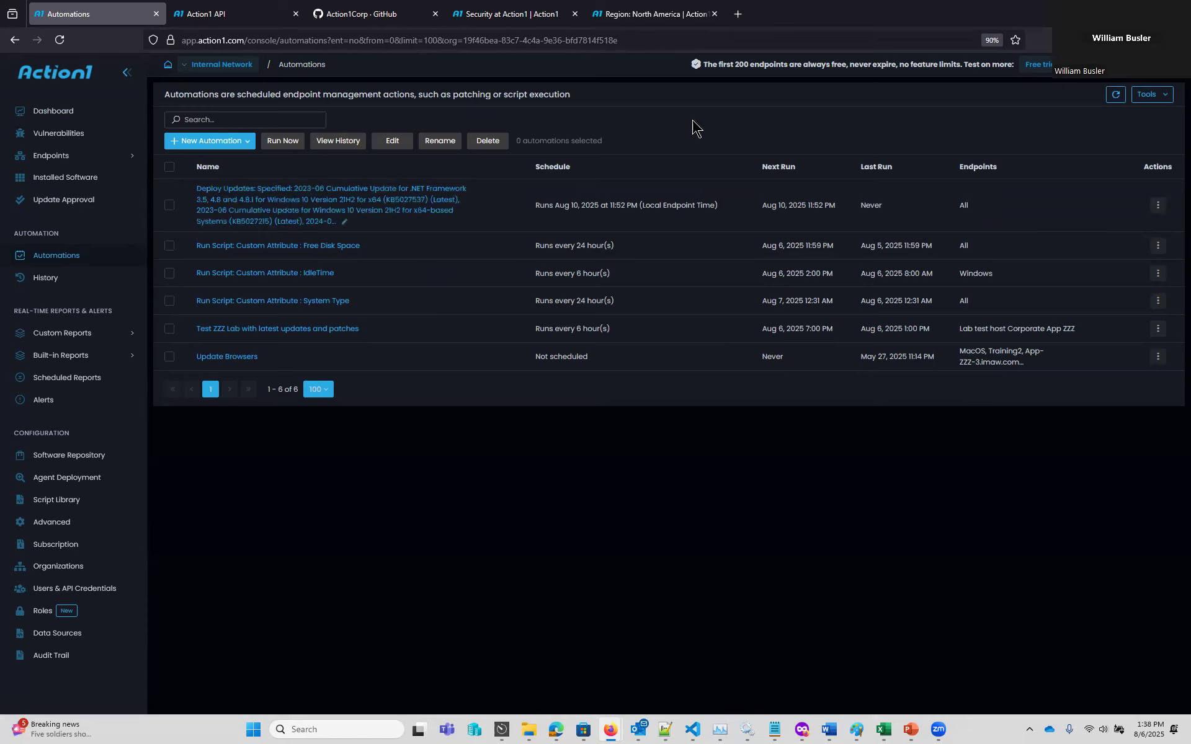
Open the details of the PatchHost1 endpoint and view its vulnerabilities.
left_click(129, 159)
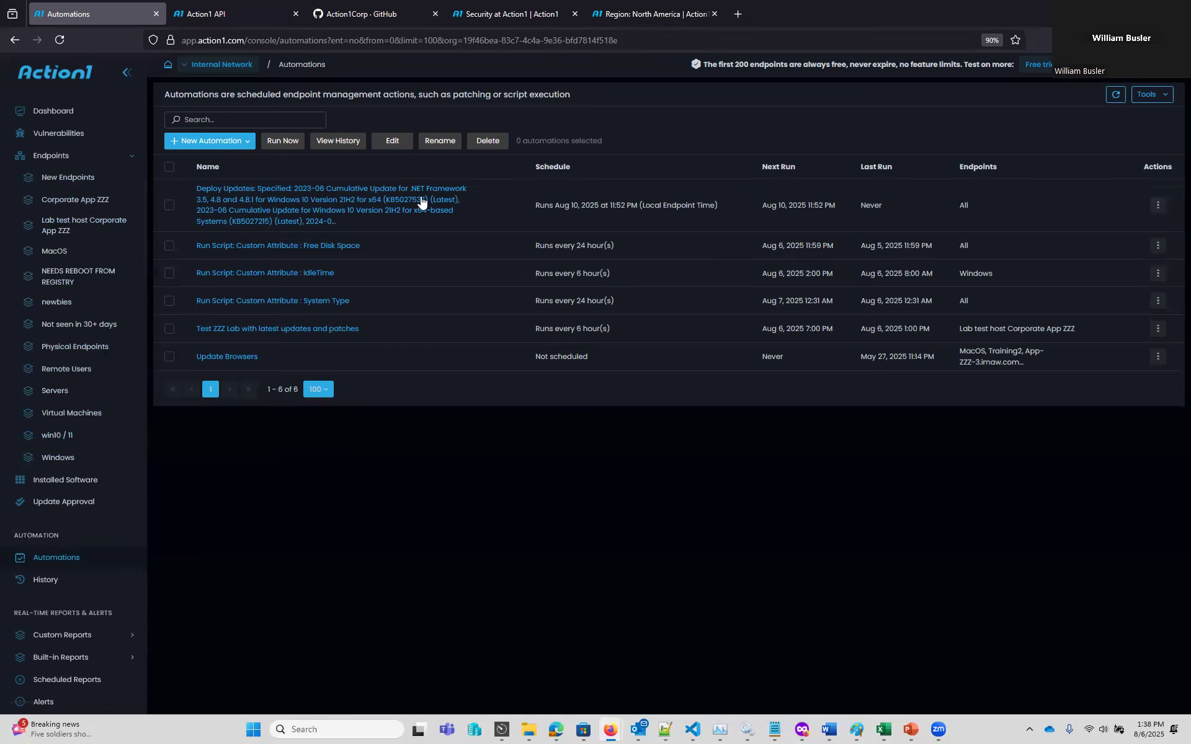
left_click(56, 161)
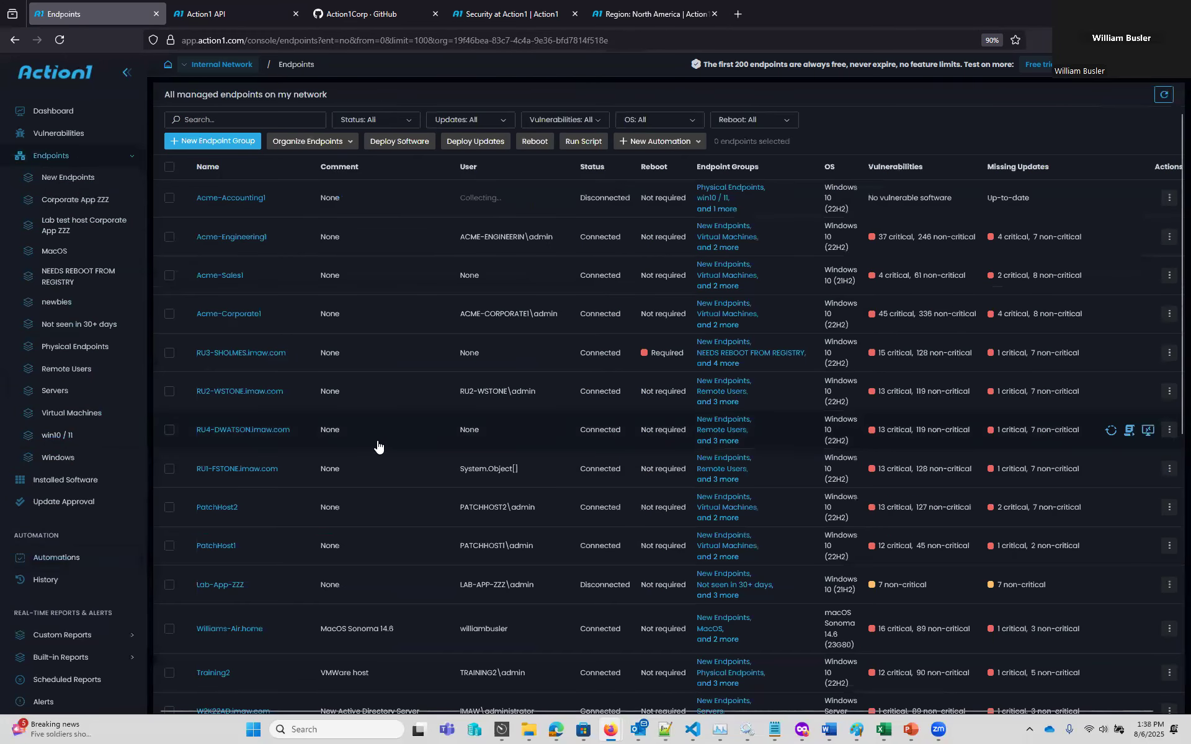
left_click(214, 552)
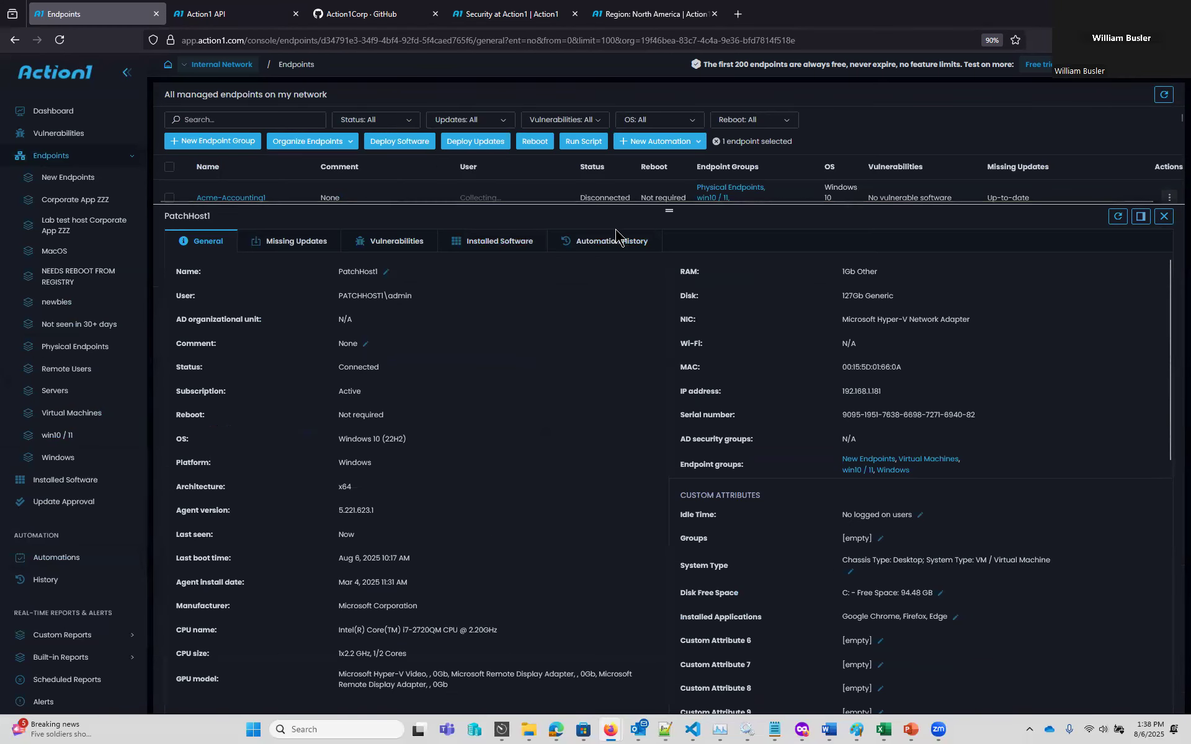
left_click(394, 248)
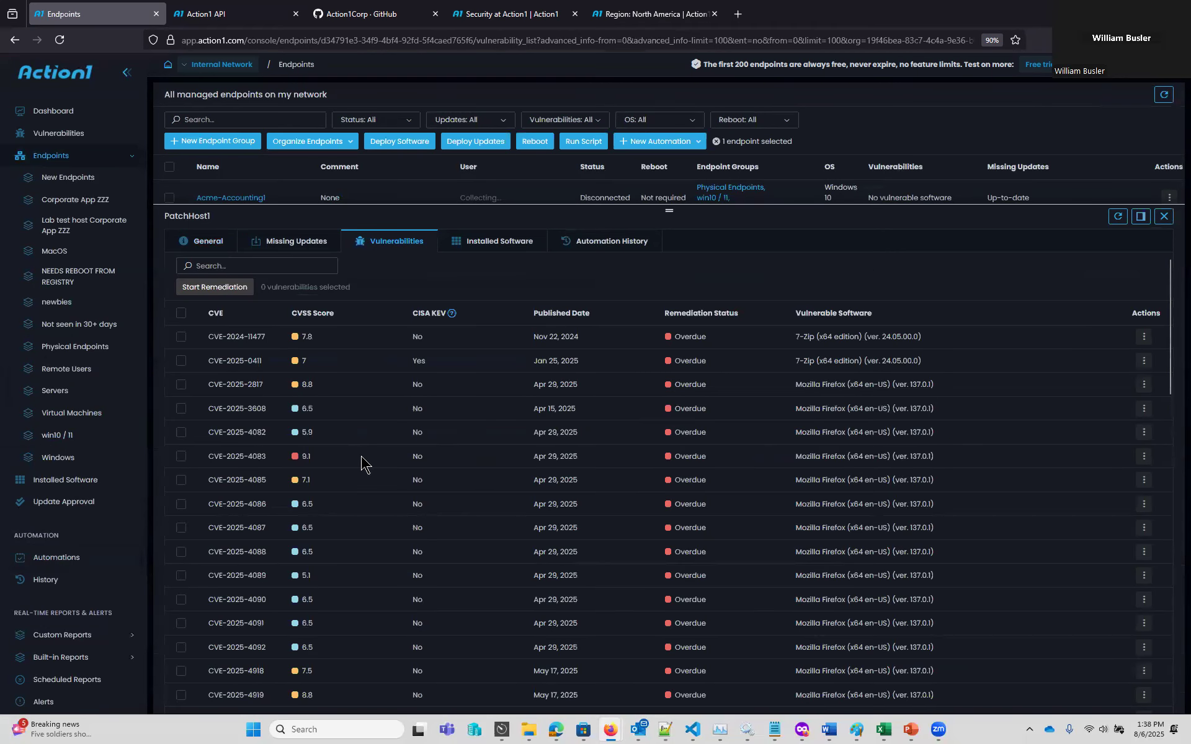
Deploy all of PatchHost1's missing updates to that endpoint, set to run once now with the default reboot options.
left_click(287, 244)
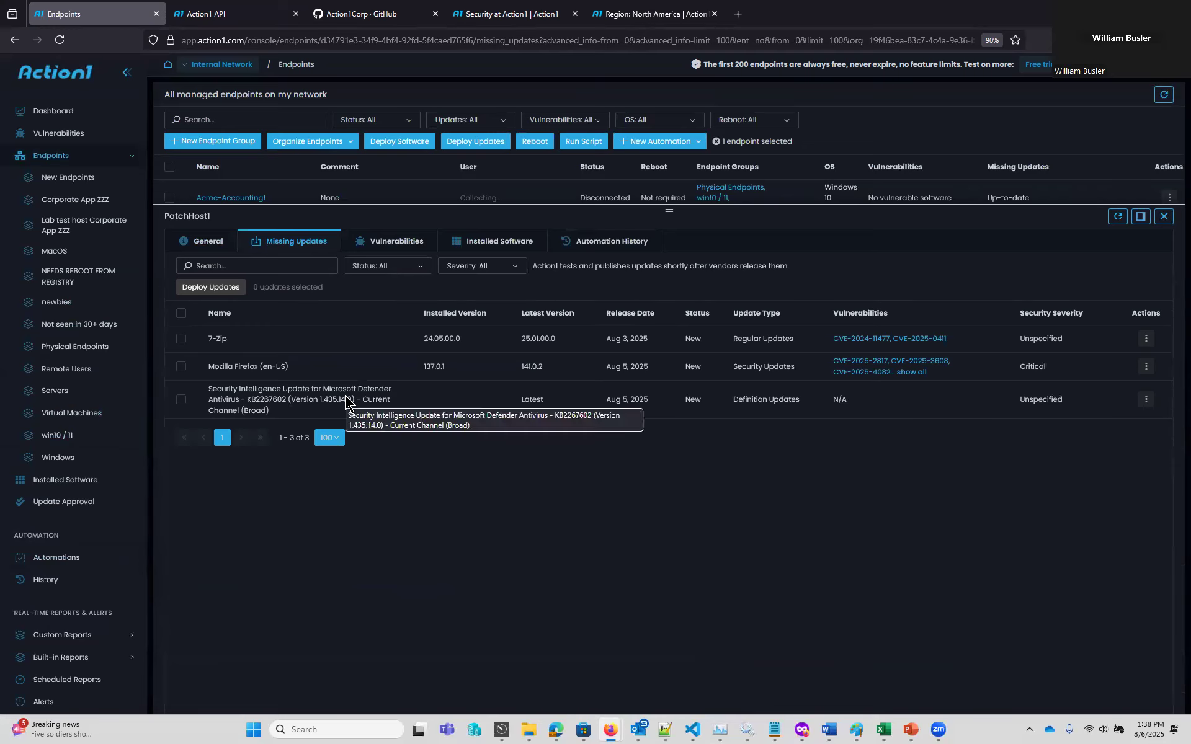
left_click(181, 315)
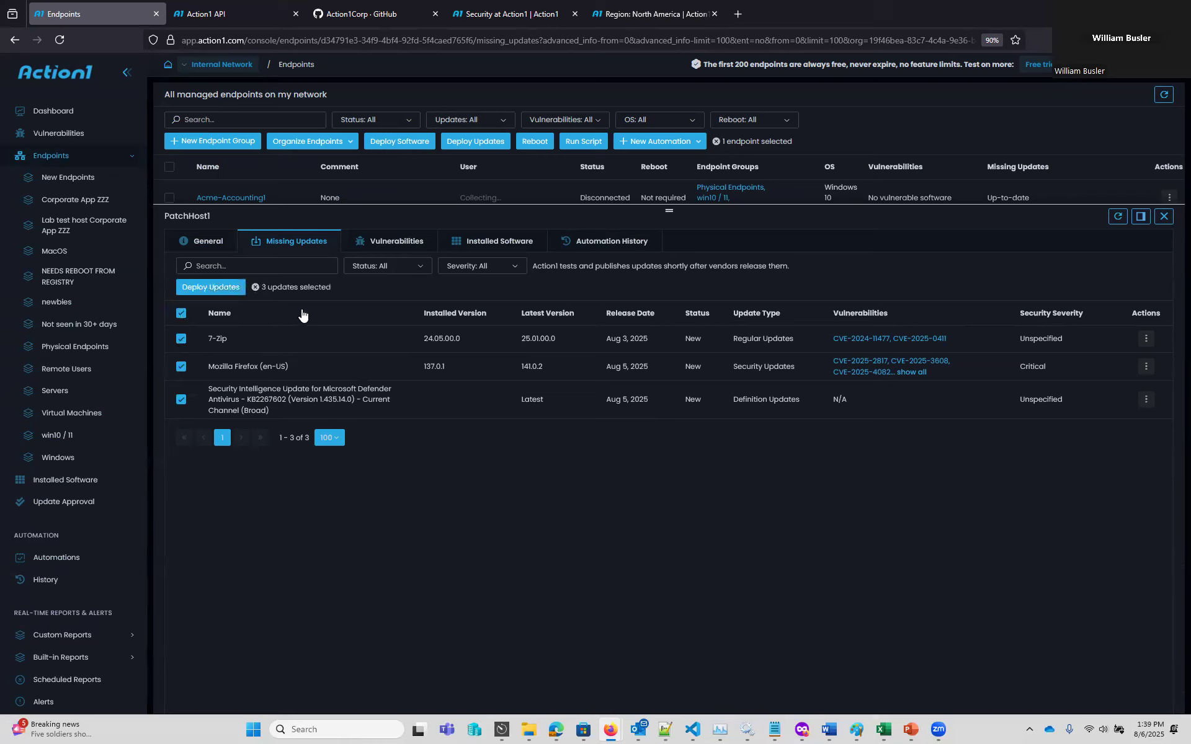
left_click(209, 289)
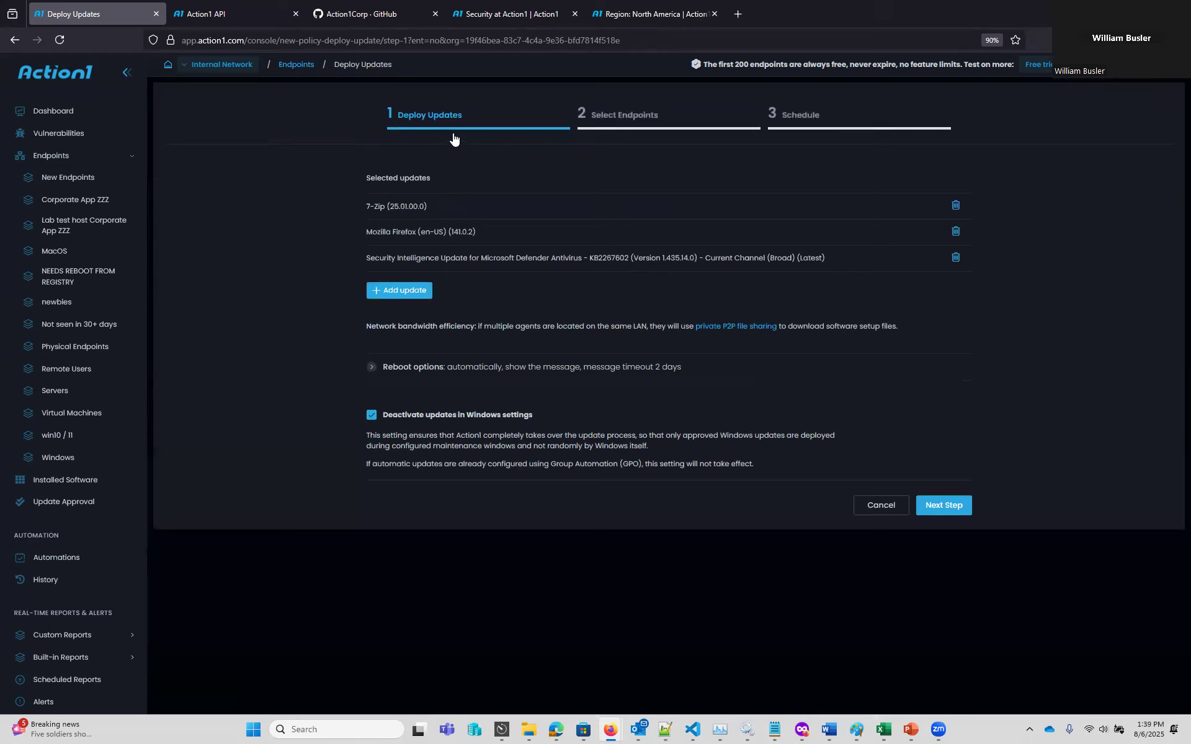
left_click(944, 507)
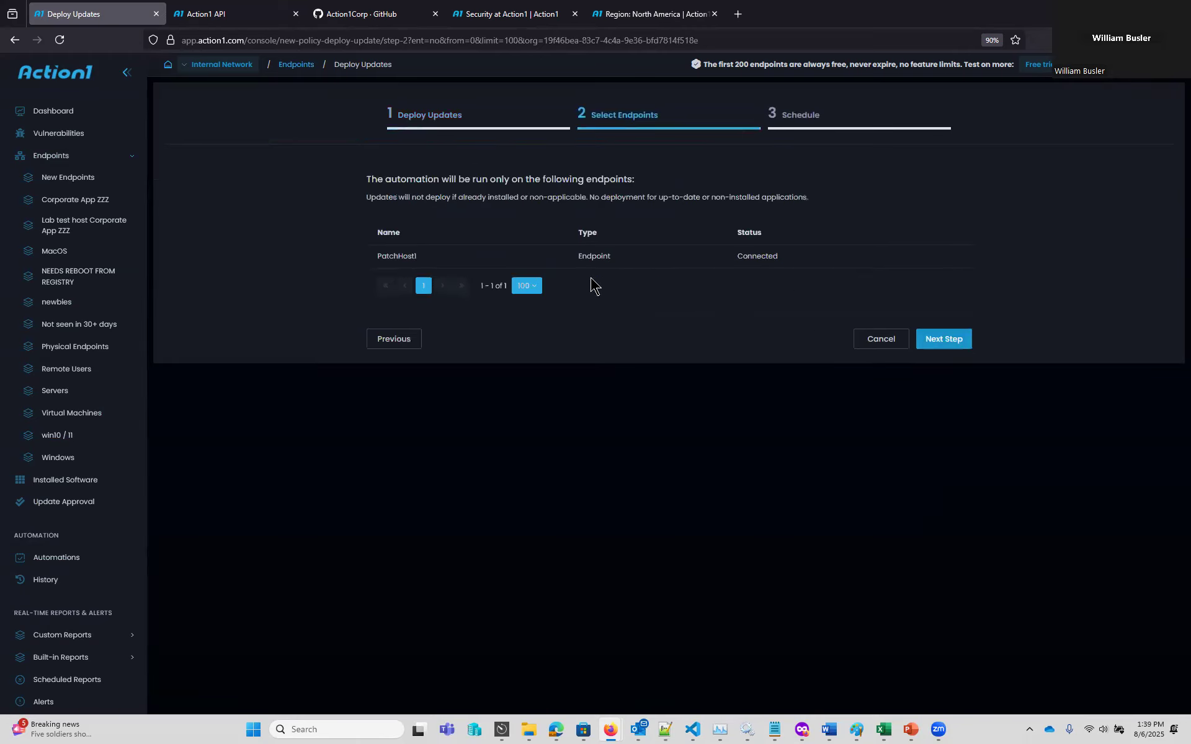
left_click(950, 343)
left_click(945, 616)
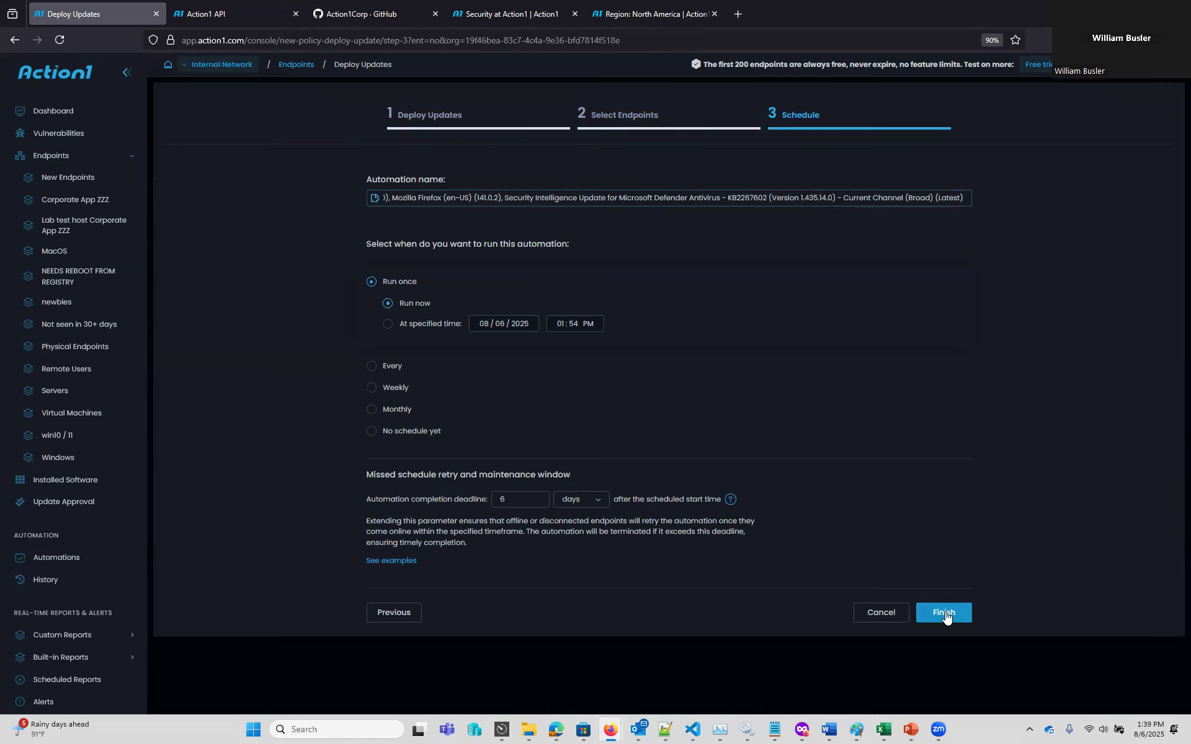
left_click(946, 615)
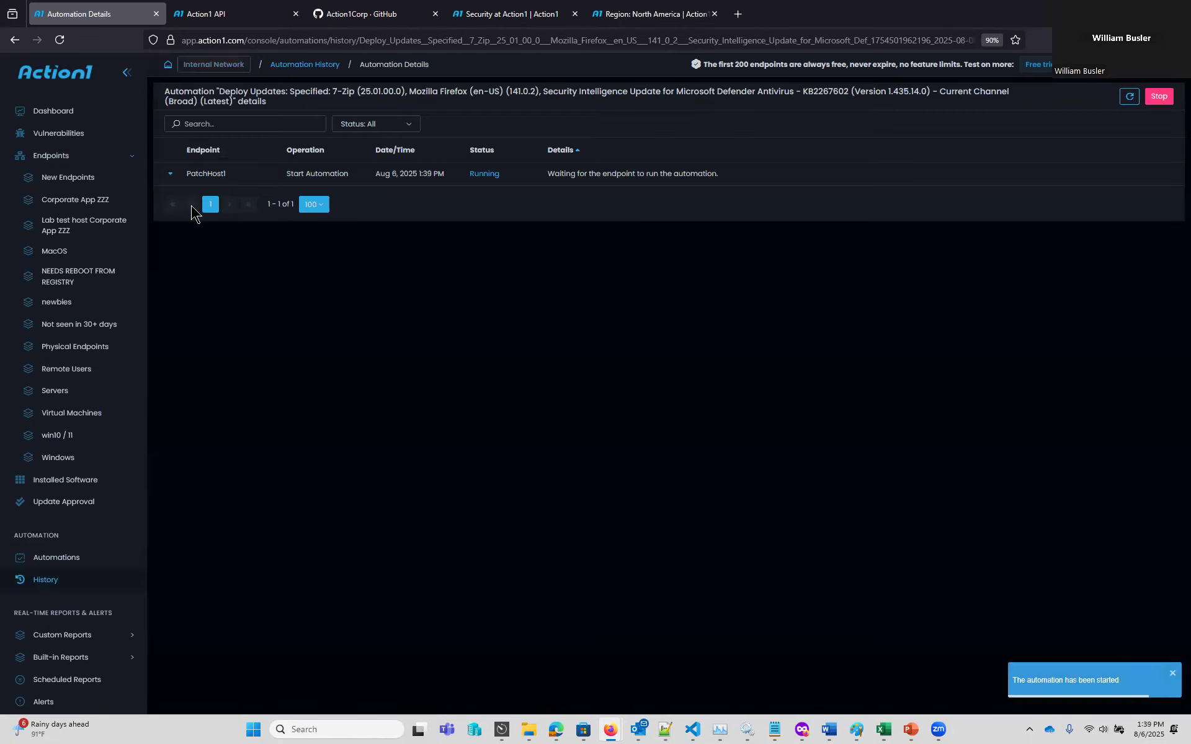
Expand PatchHost1's automation log and examine the installation entries for 7-Zip, Mozilla Firefox and the Microsoft Defender Antivirus update.
left_click(170, 177)
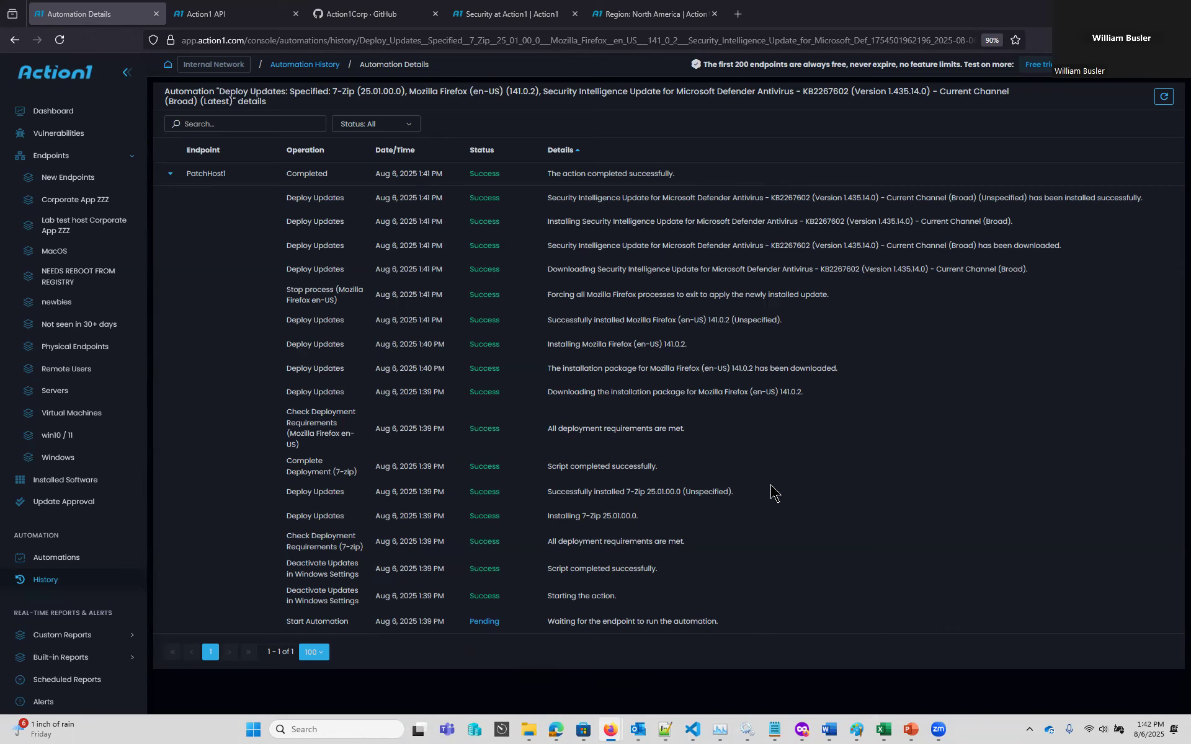
left_click_drag(760, 493, 535, 501)
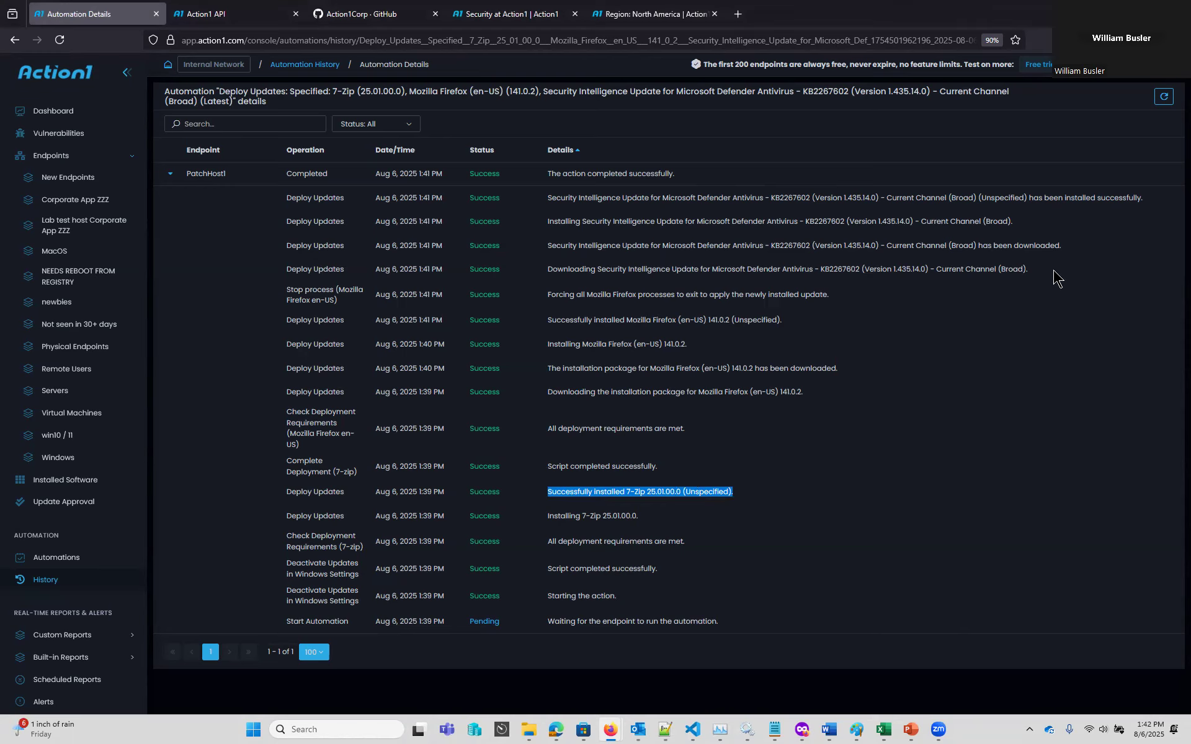
left_click_drag(904, 298, 809, 321)
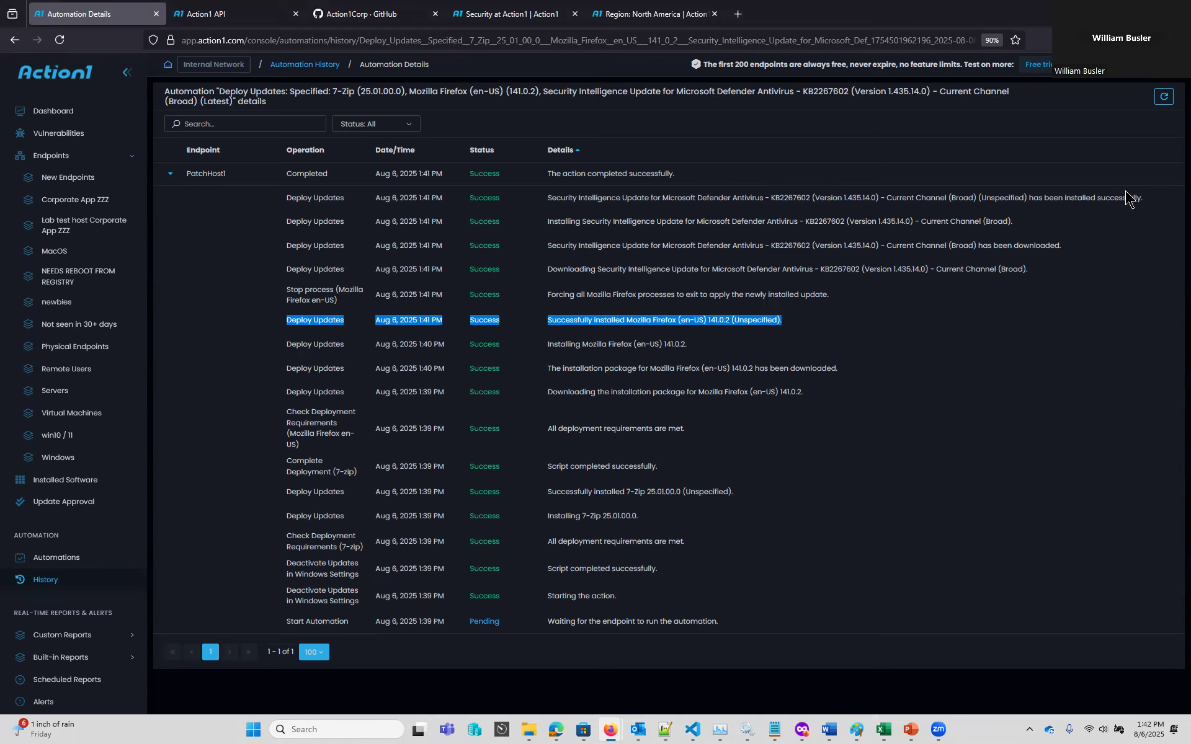
left_click_drag(1170, 207, 546, 200)
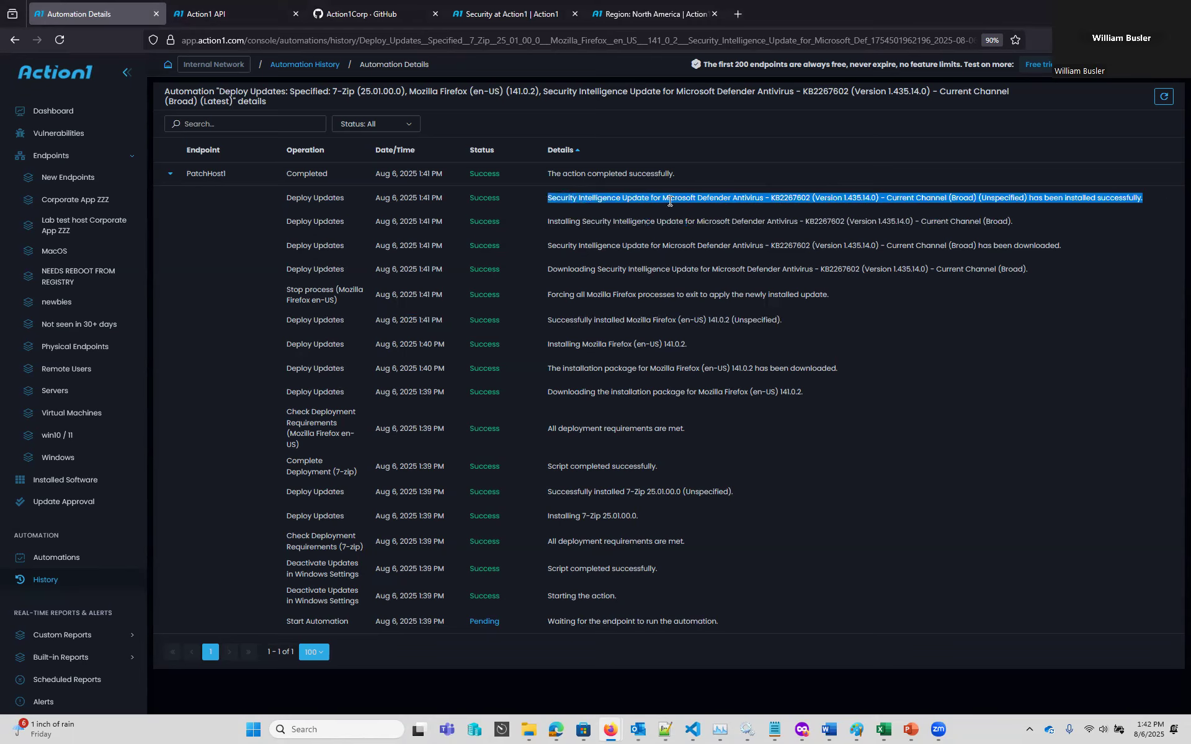